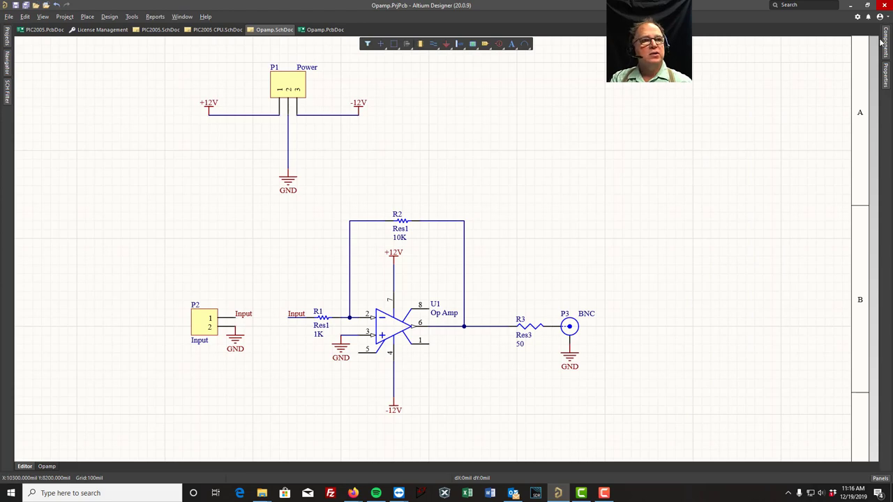
Slide out the Components panel beside the Opamp.SchDoc op-amp schematic
{"action": "mouse_move", "coordinate": [883, 45]}
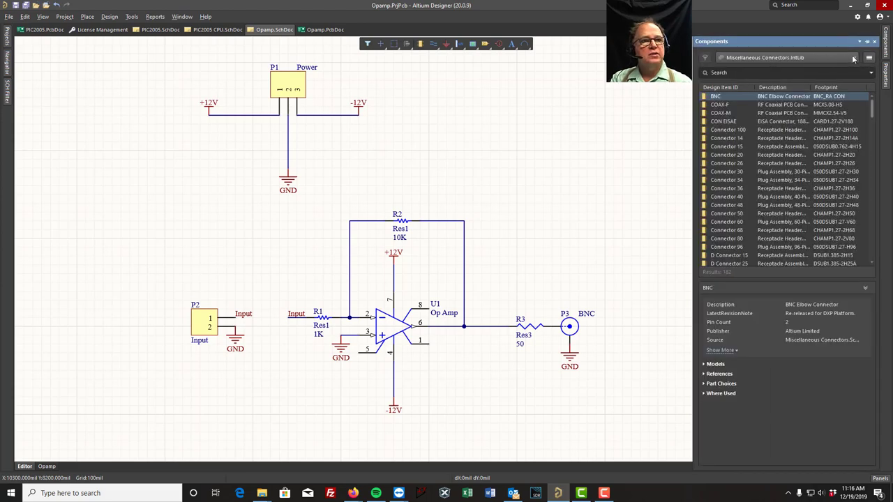
Switch the browser to Miscellaneous Devices.IntLib and open File-based Libraries Preferences
{"action": "left_click", "coordinate": [852, 59]}
{"action": "left_click", "coordinate": [781, 72]}
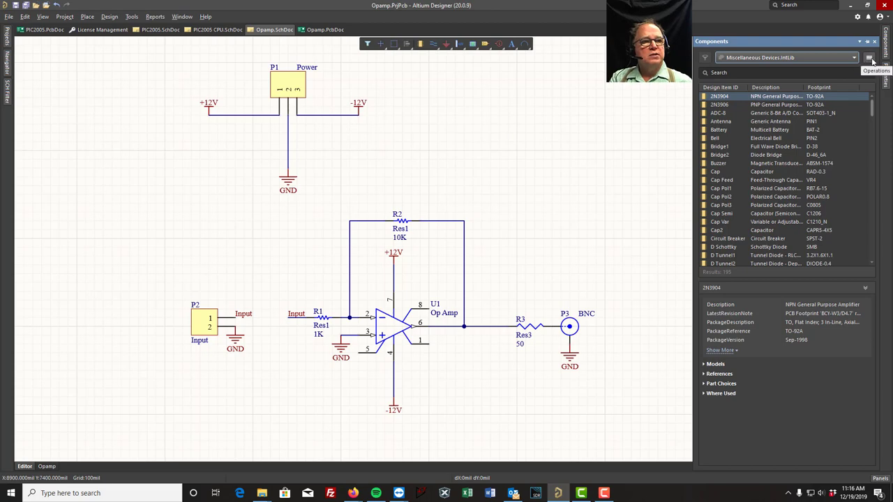
{"action": "left_click", "coordinate": [871, 60]}
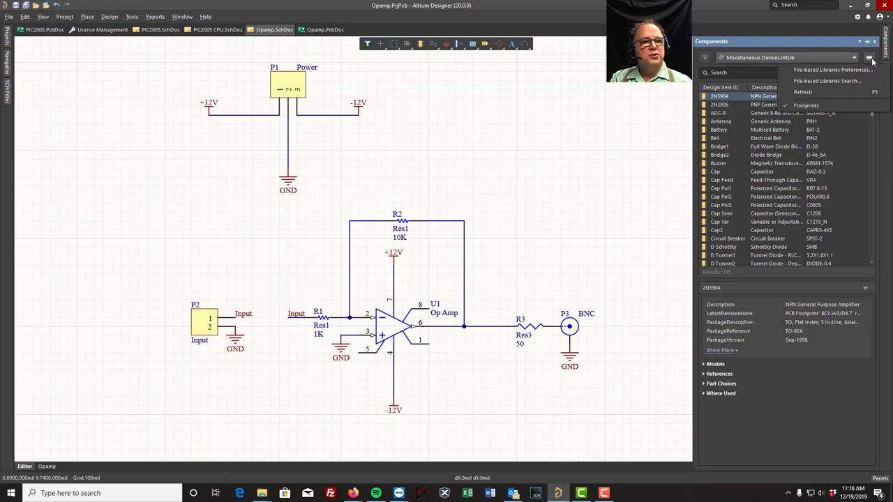
{"action": "left_click", "coordinate": [830, 70]}
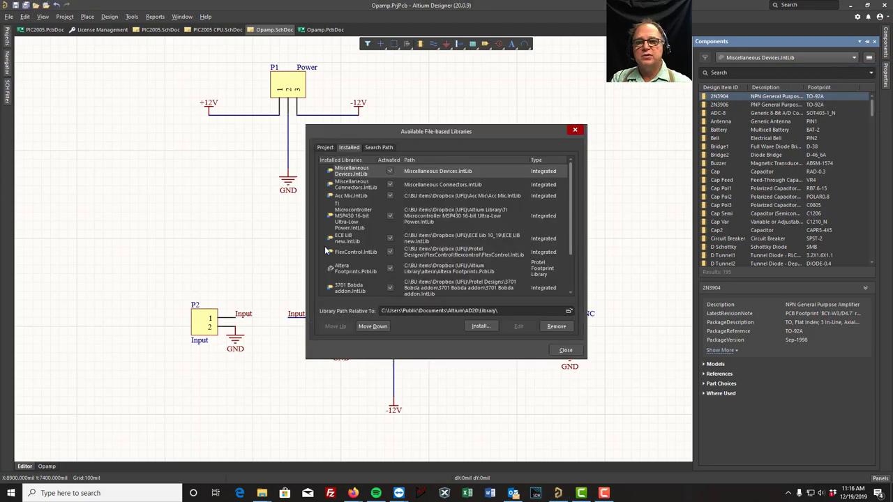
Review the Project and Search Path library tabs, then start an install from the Installed tab
{"action": "left_click", "coordinate": [325, 148]}
{"action": "left_click", "coordinate": [378, 148]}
{"action": "left_click", "coordinate": [352, 148]}
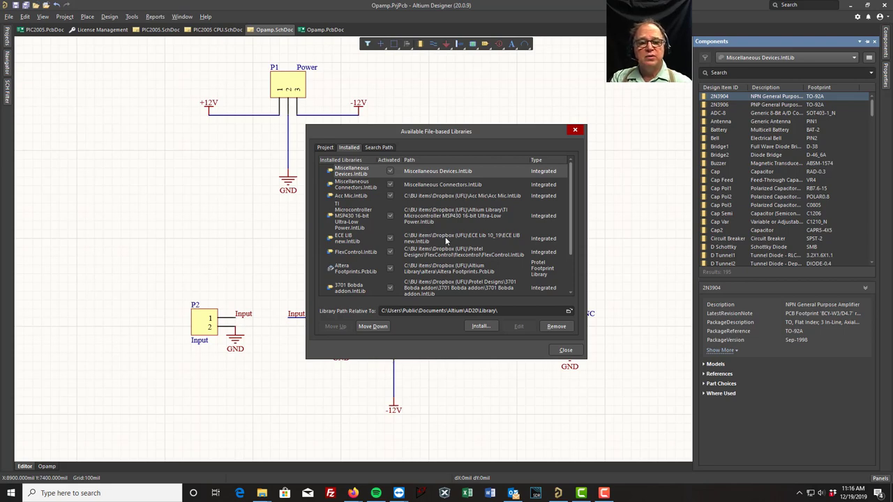
{"action": "left_click", "coordinate": [479, 325]}
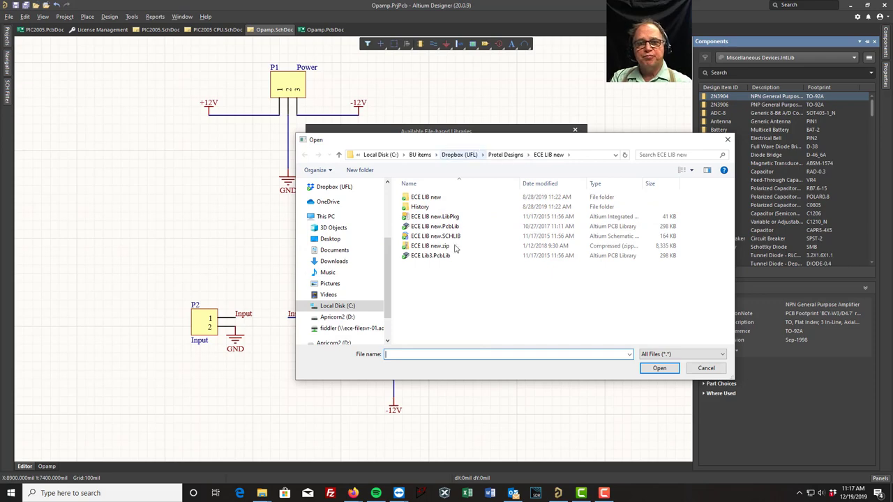
Keep All Files and select ECE LIB new.PcbLib, ECE LIB new.SCHLIB and ECE Lib3.PcbLib together
{"action": "left_click", "coordinate": [722, 355]}
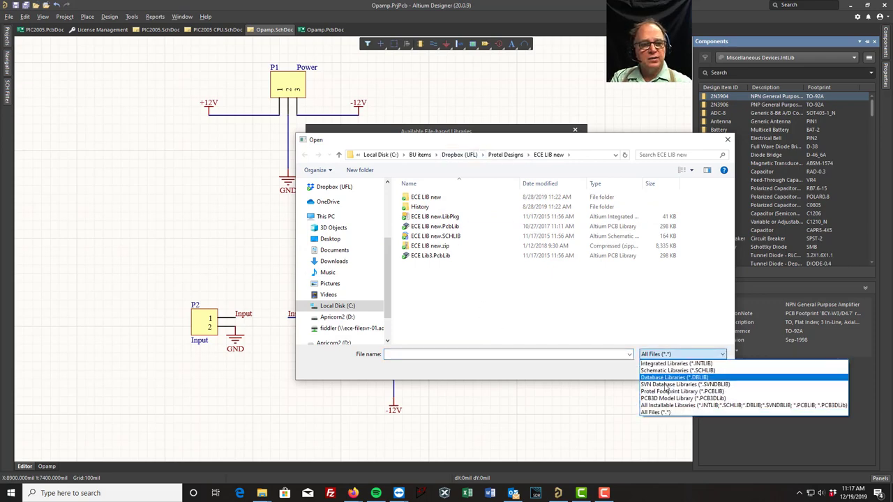
{"action": "left_click", "coordinate": [657, 413]}
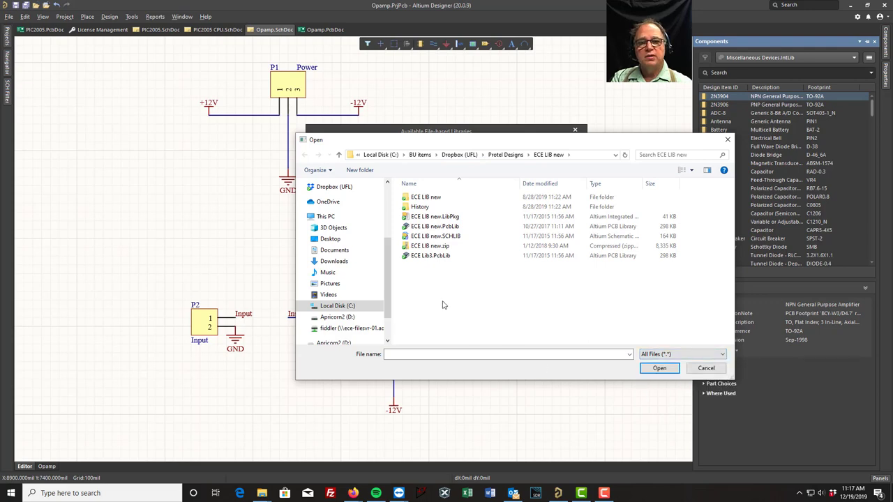
{"action": "left_click", "coordinate": [449, 238]}
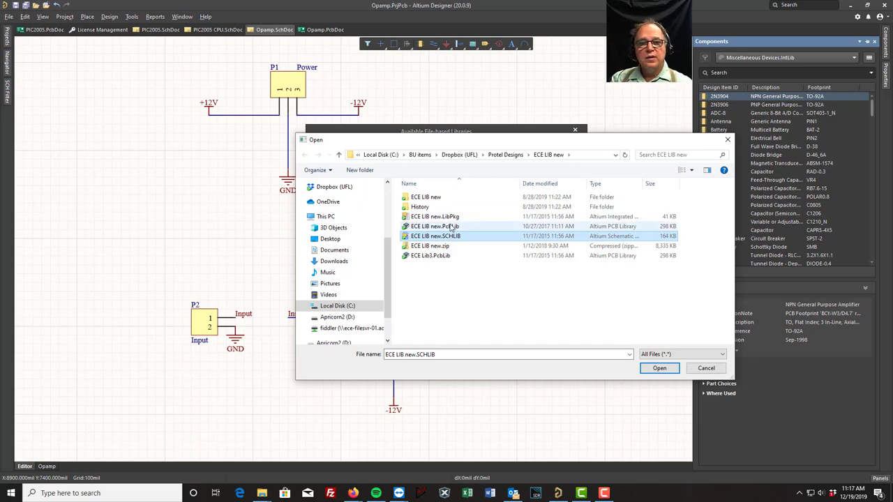
{"action": "left_click", "coordinate": [450, 227], "text": "ctrl"}
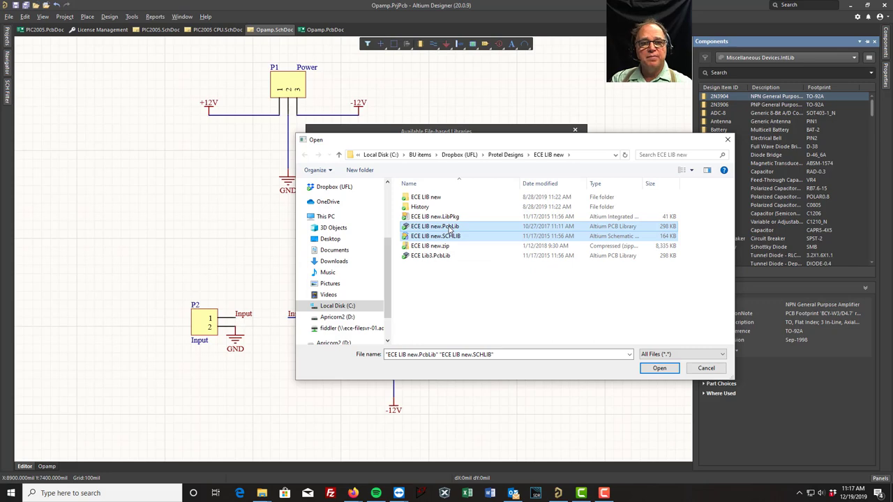
{"action": "left_click", "coordinate": [427, 257], "text": "shift"}
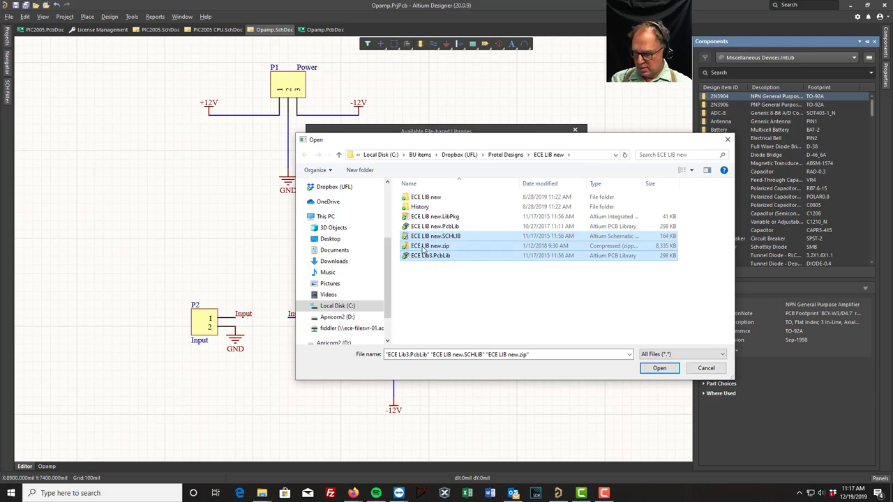
{"action": "left_click", "coordinate": [417, 260]}
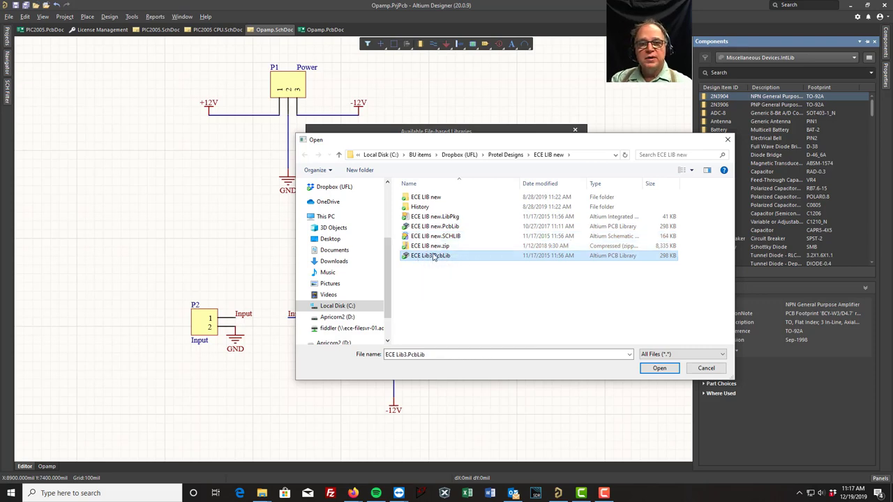
{"action": "left_click", "coordinate": [433, 236], "text": "ctrl"}
{"action": "left_click", "coordinate": [434, 228], "text": "ctrl"}
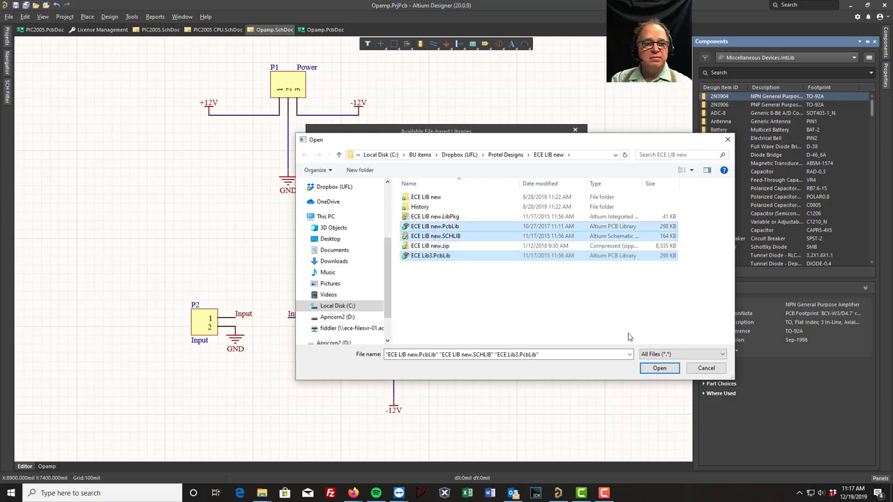
Install the three ECE files, close the libraries window, and browse ECE LIB new.SCHLIB
{"action": "left_click", "coordinate": [659, 368]}
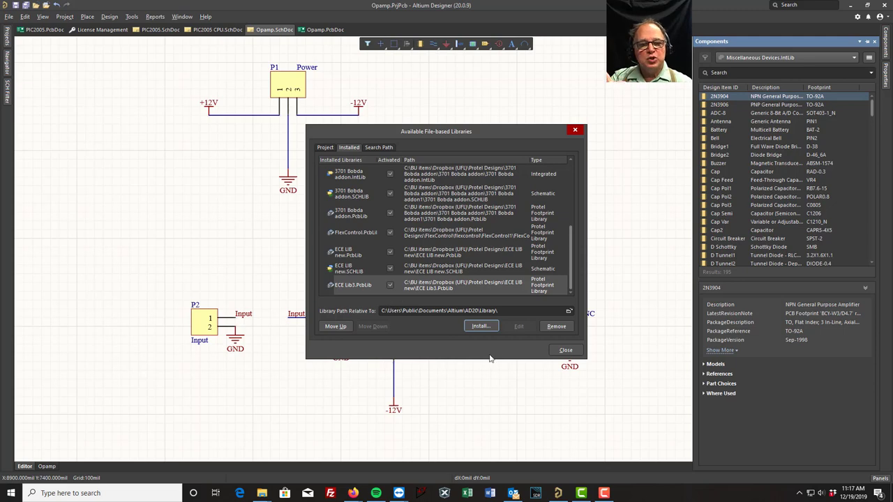
{"action": "left_click", "coordinate": [565, 350]}
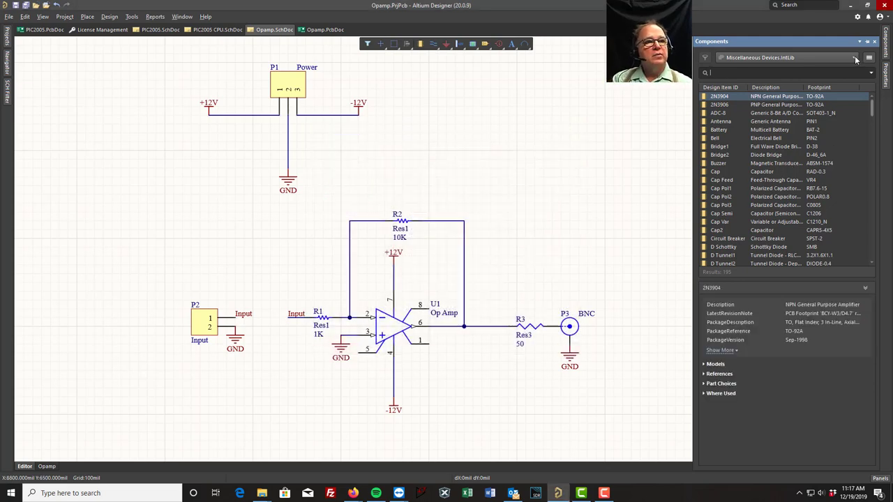
{"action": "left_click", "coordinate": [855, 58]}
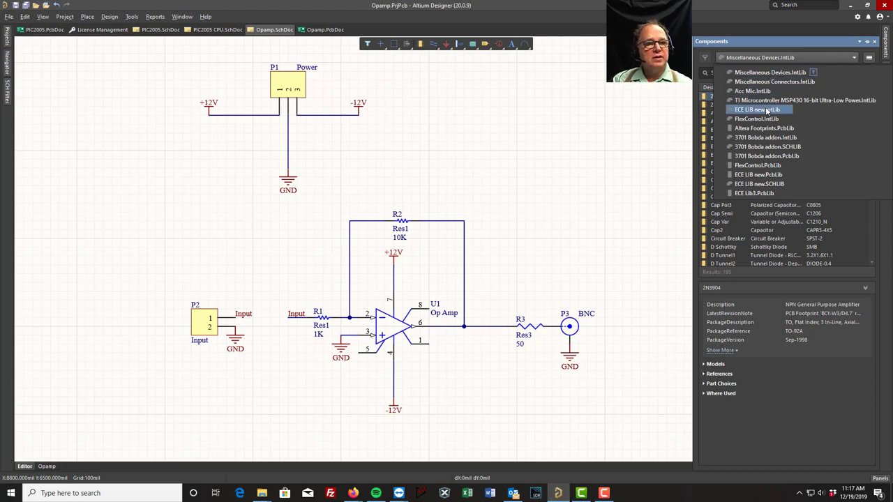
{"action": "left_click", "coordinate": [754, 184]}
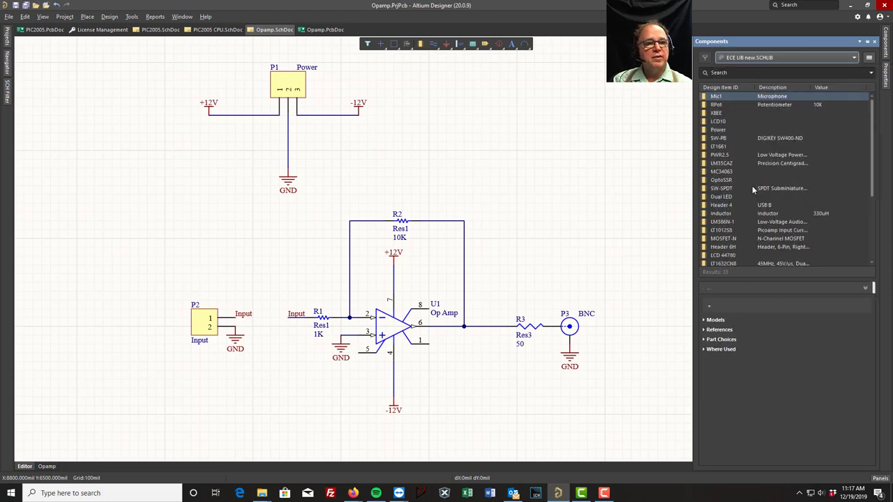
Inspect the RPot, 3.5mm jack GM and PIC18F4620-I/P part details in the list
{"action": "left_click", "coordinate": [719, 109]}
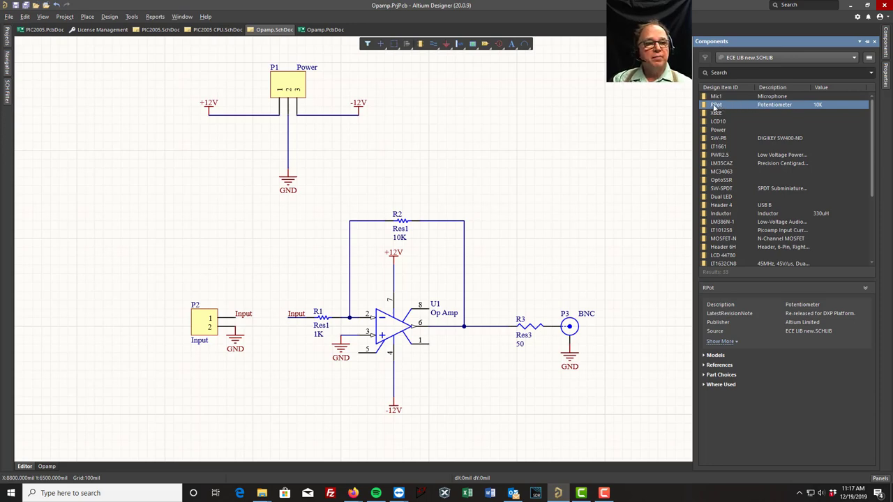
{"action": "scroll", "coordinate": [730, 174], "scroll_direction": "down", "scroll_amount": 2}
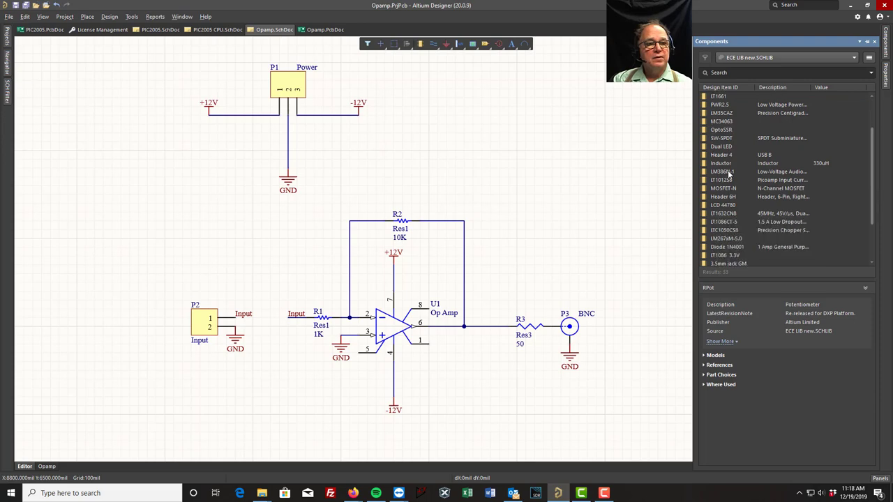
{"action": "scroll", "coordinate": [729, 174], "scroll_direction": "down", "scroll_amount": 2}
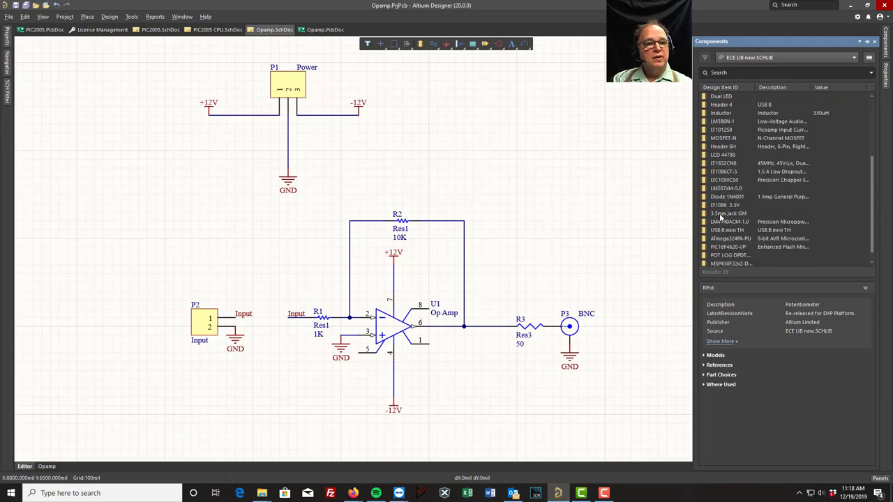
{"action": "left_click", "coordinate": [721, 214]}
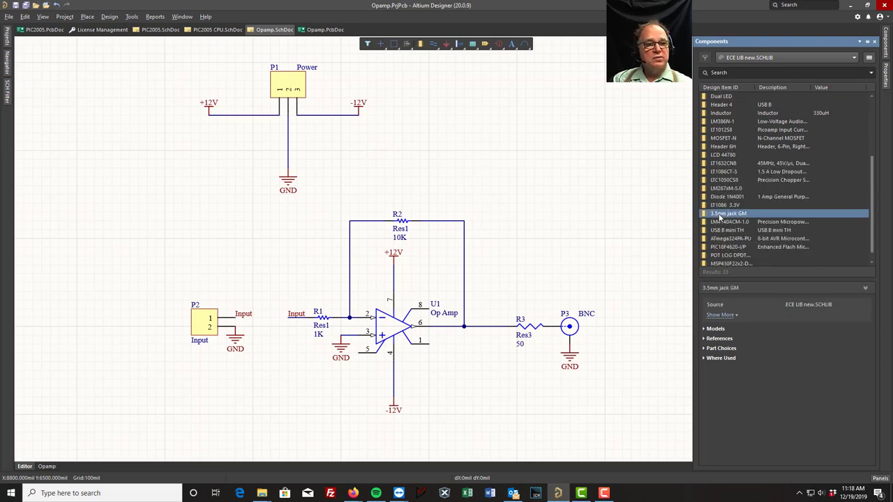
{"action": "scroll", "coordinate": [721, 222], "scroll_direction": "down", "scroll_amount": 1}
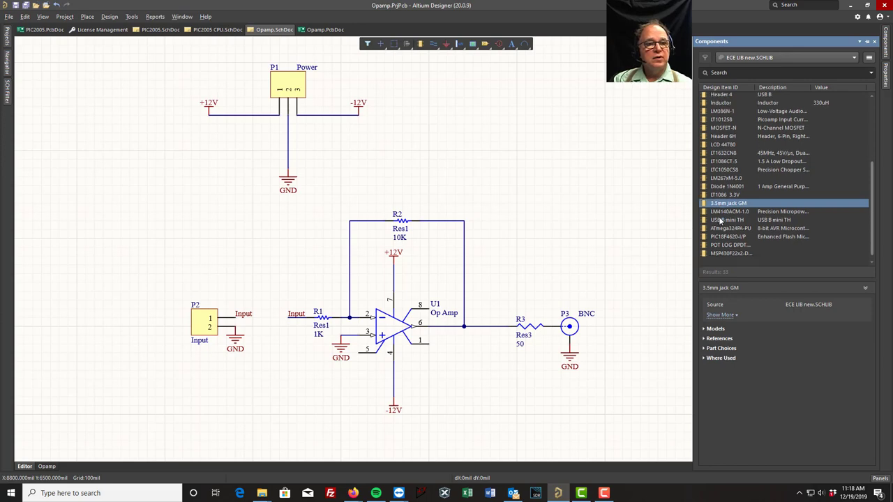
{"action": "left_click", "coordinate": [727, 237]}
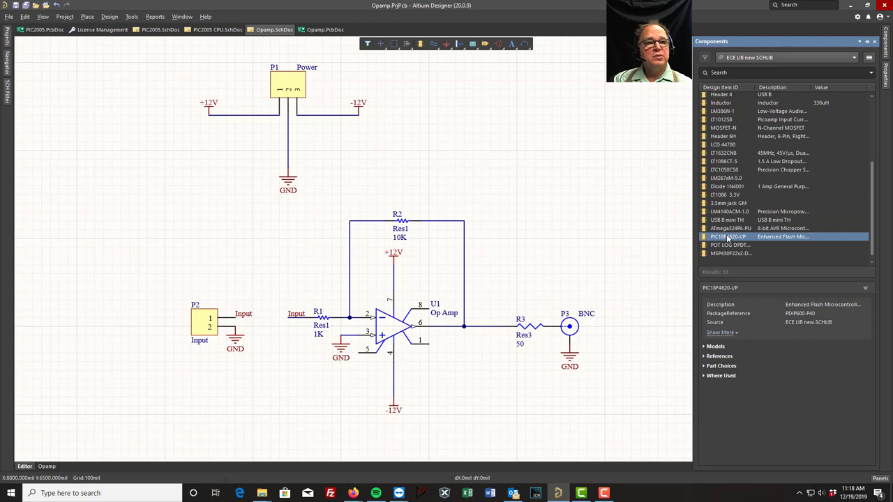
{"action": "scroll", "coordinate": [727, 236], "scroll_direction": "up", "scroll_amount": 5}
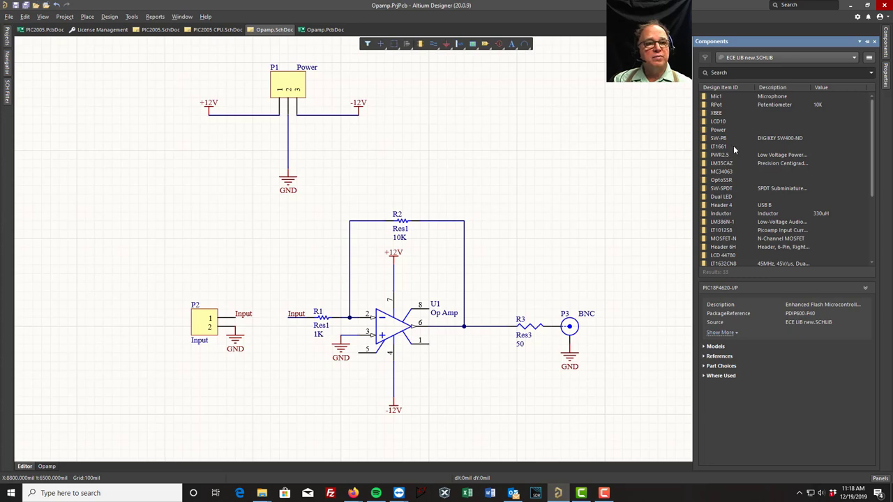
Place one 10K RPot potentiometer R? at the upper right of the op-amp schematic
{"action": "double_click", "coordinate": [715, 105]}
{"action": "left_click", "coordinate": [569, 137]}
{"action": "key", "text": "Escape"}
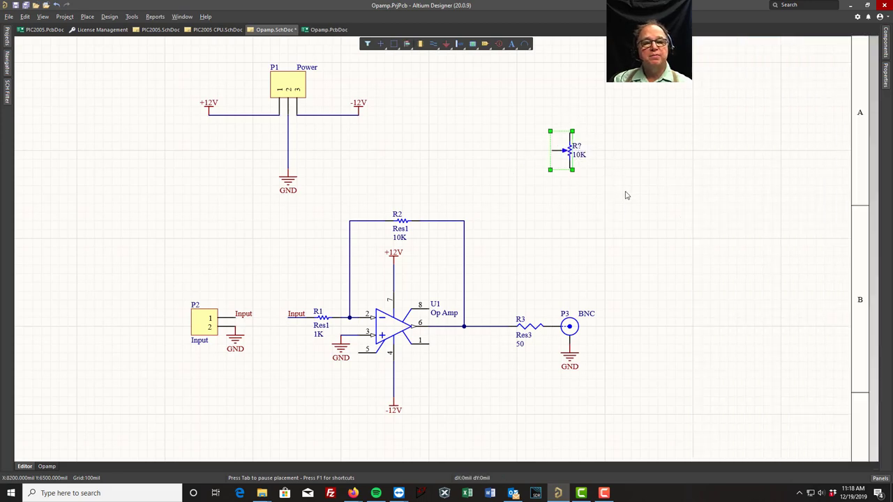
{"action": "left_click", "coordinate": [626, 196]}
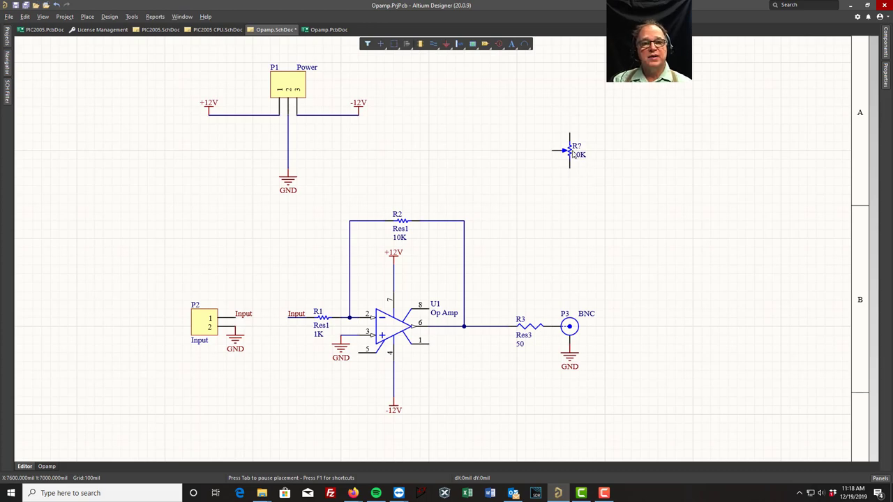
{"action": "left_click", "coordinate": [573, 155]}
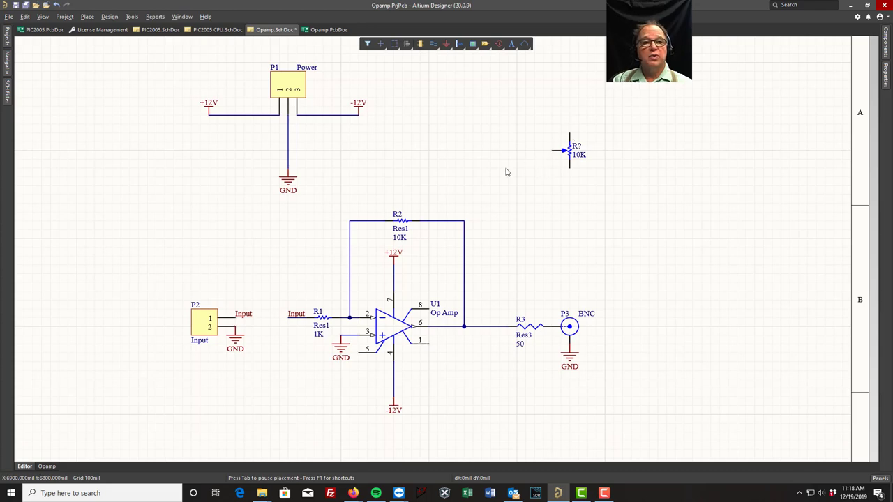
Select the potentiometer R? and review its properties
{"action": "left_click", "coordinate": [569, 152]}
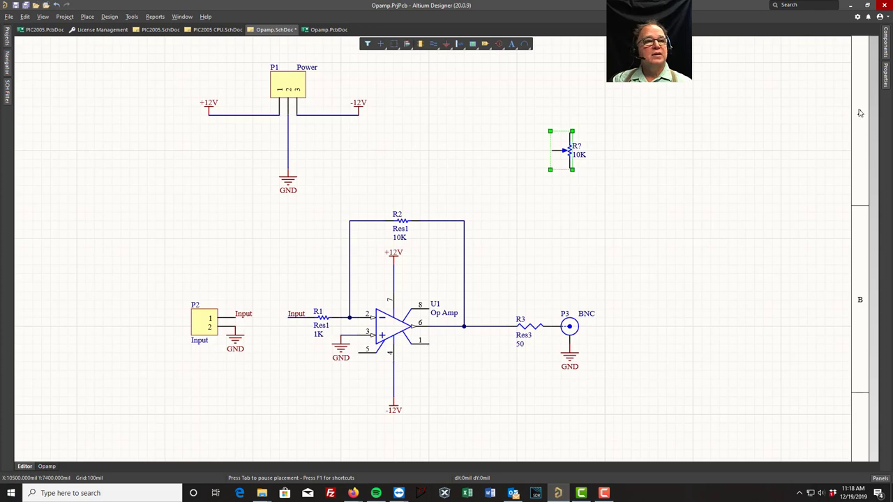
{"action": "left_click", "coordinate": [885, 76]}
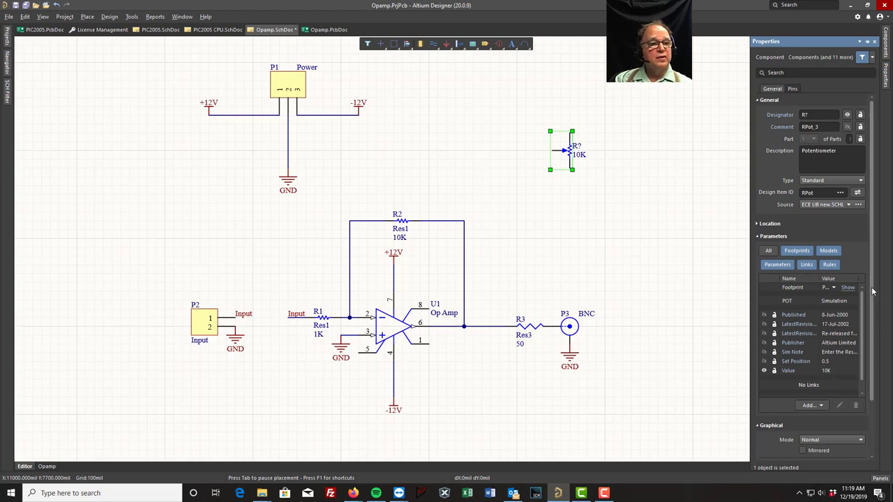
{"action": "left_click_drag", "start_coordinate": [872, 294], "coordinate": [877, 371]}
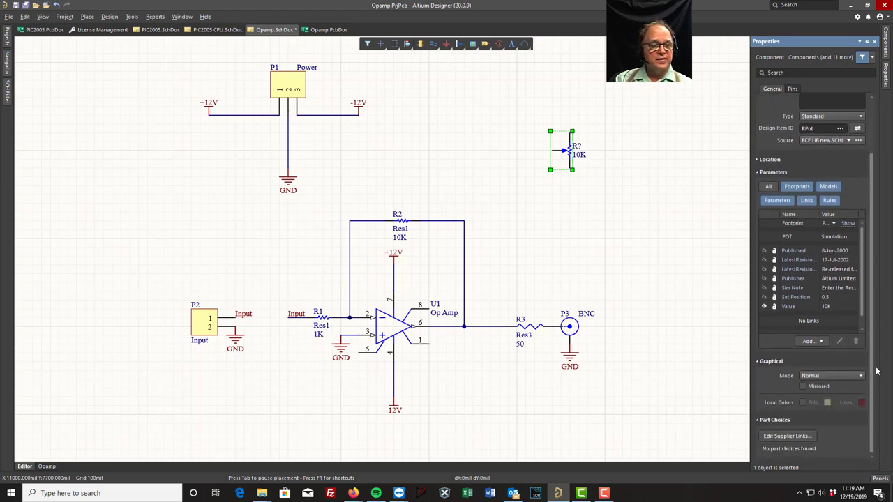
Delete the test potentiometer R? from the sheet
{"action": "left_click", "coordinate": [556, 198]}
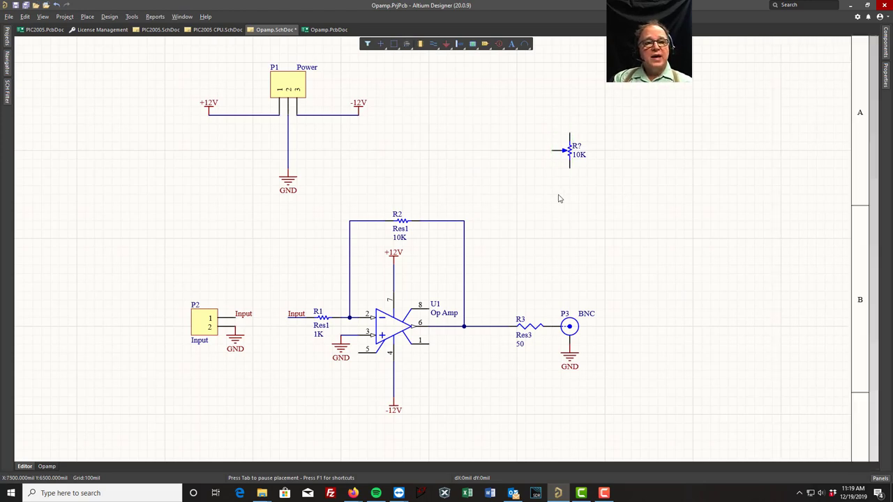
{"action": "left_click", "coordinate": [571, 149]}
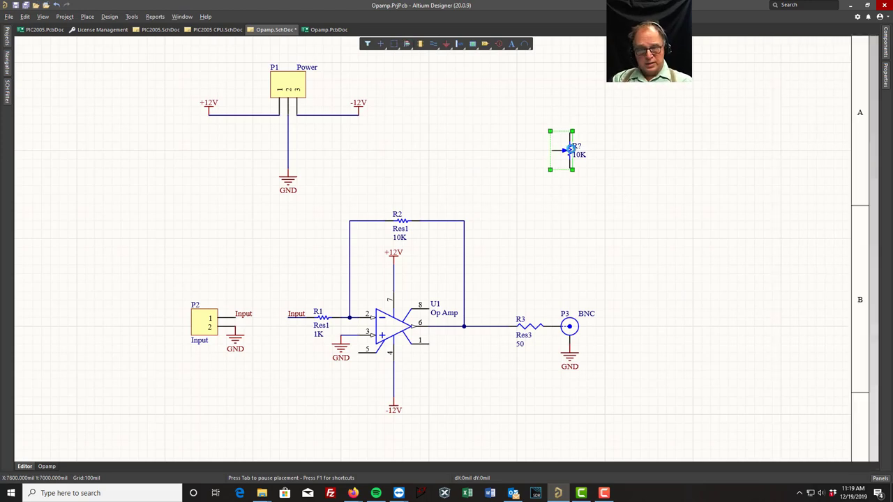
{"action": "key", "text": "Delete"}
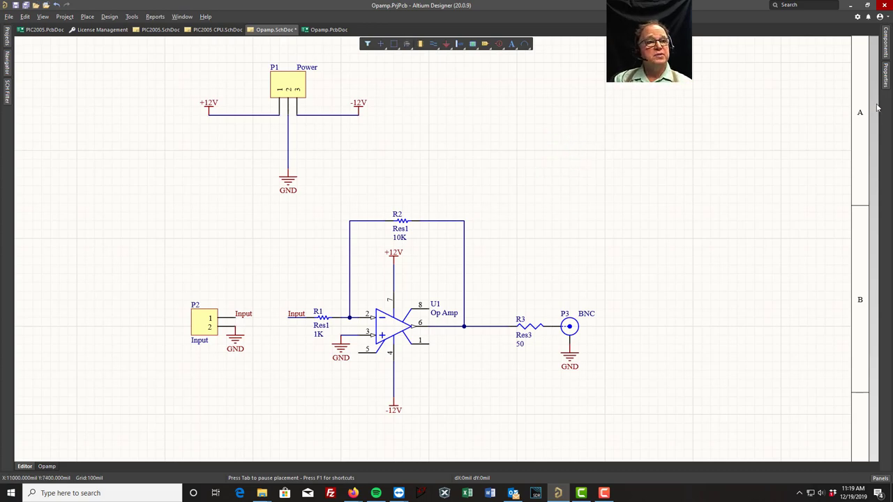
Open File-based Libraries Preferences from the Components panel and start a new library install
{"action": "left_click", "coordinate": [886, 45]}
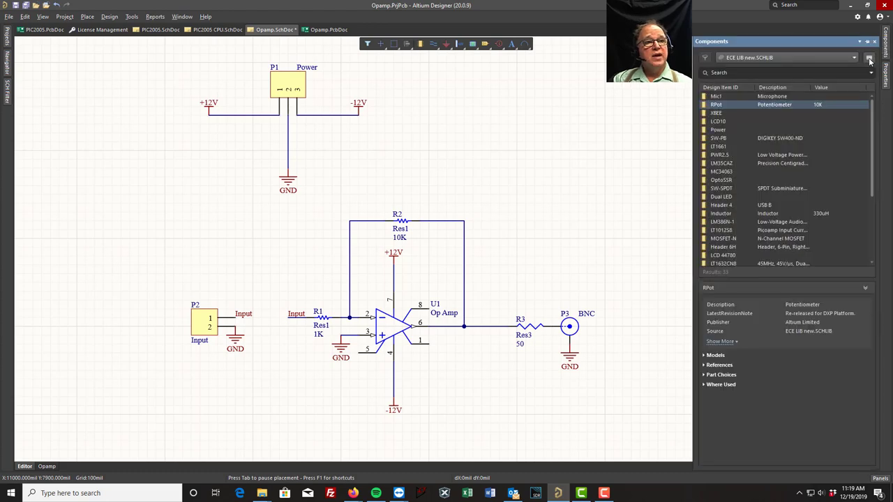
{"action": "left_click", "coordinate": [869, 58]}
{"action": "left_click", "coordinate": [812, 69]}
{"action": "left_click", "coordinate": [488, 327]}
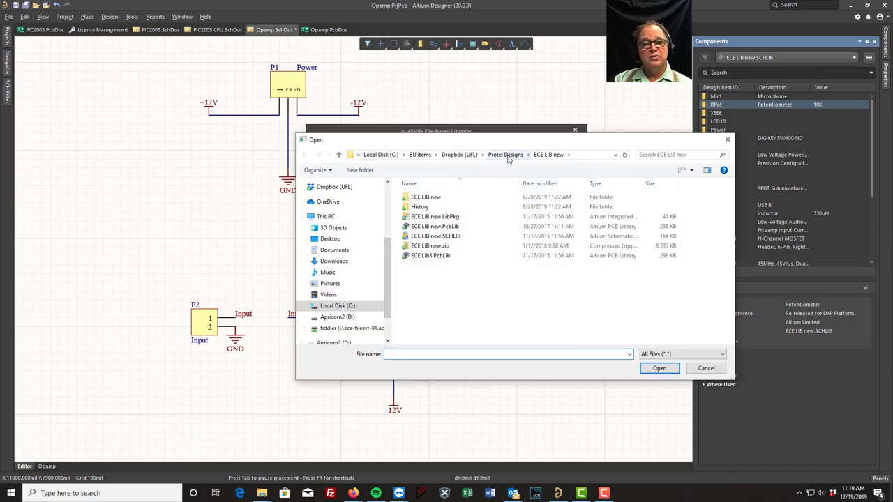
Browse up from Protel Designs to Dropbox (UFL) and into the Altium Library folder
{"action": "left_click", "coordinate": [505, 155]}
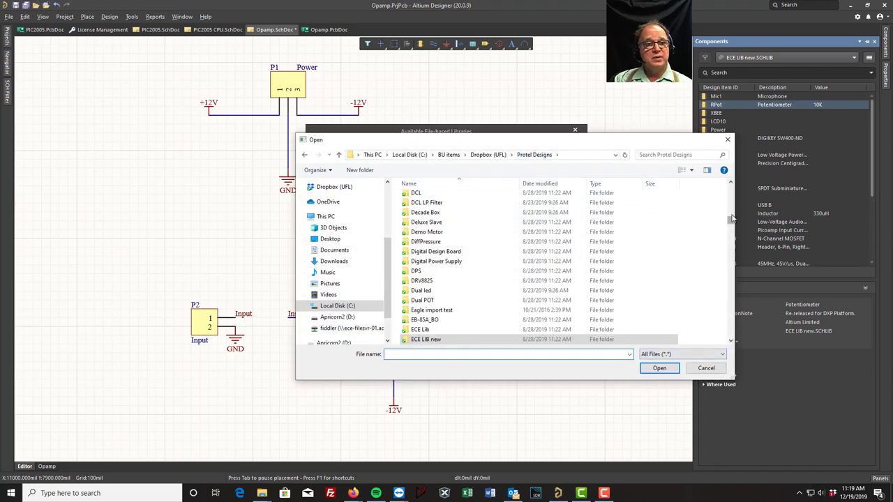
{"action": "left_click_drag", "start_coordinate": [731, 218], "coordinate": [731, 203]}
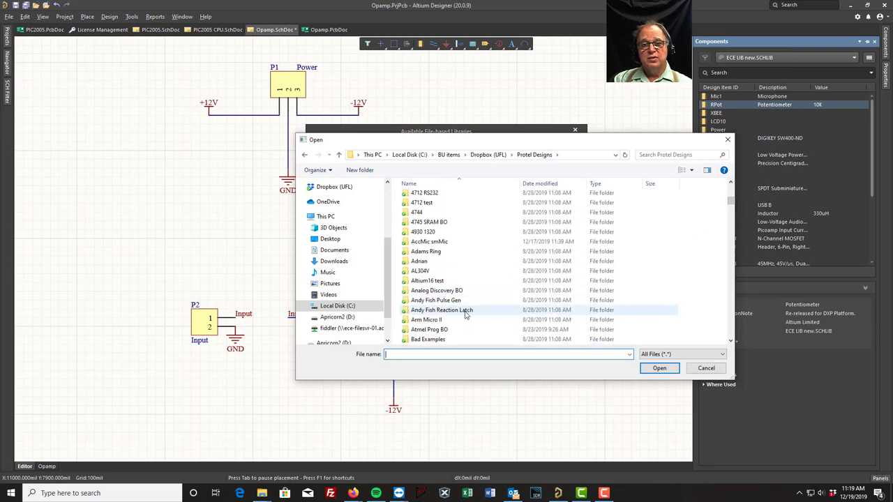
{"action": "left_click", "coordinate": [488, 154]}
{"action": "scroll", "coordinate": [454, 285], "scroll_direction": "up", "scroll_amount": 20}
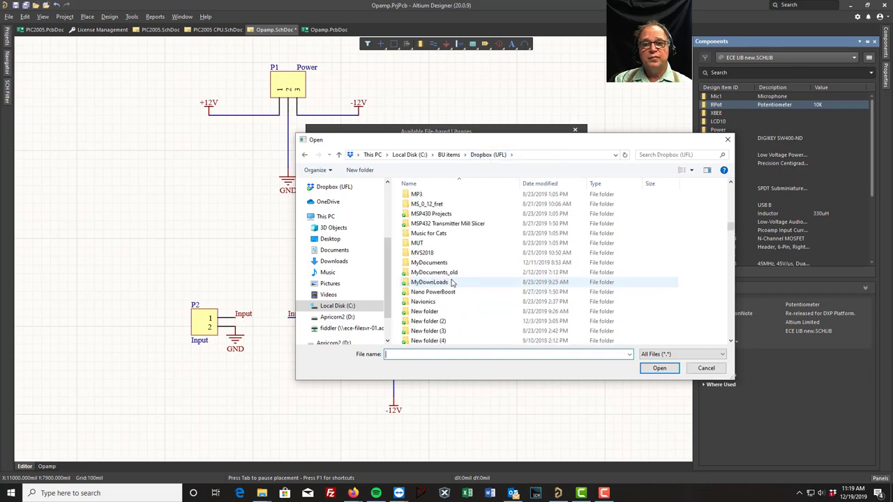
{"action": "scroll", "coordinate": [459, 274], "scroll_direction": "up", "scroll_amount": 7}
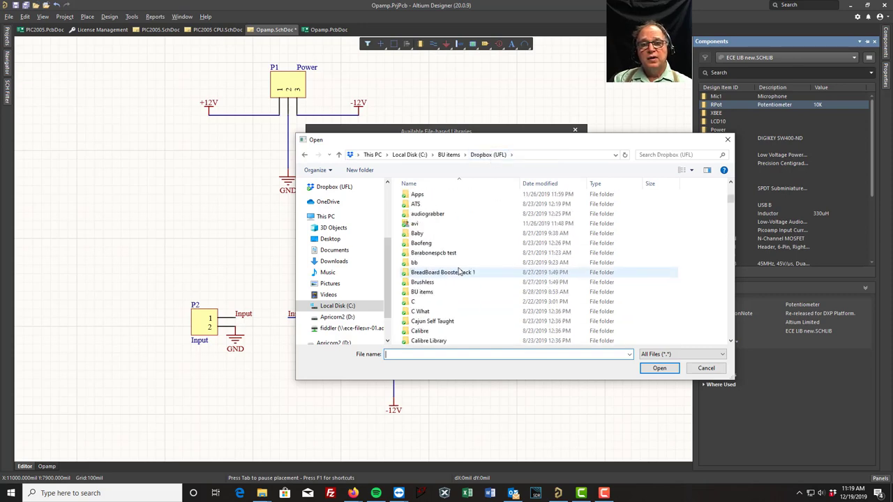
{"action": "scroll", "coordinate": [476, 260], "scroll_direction": "down", "scroll_amount": 4}
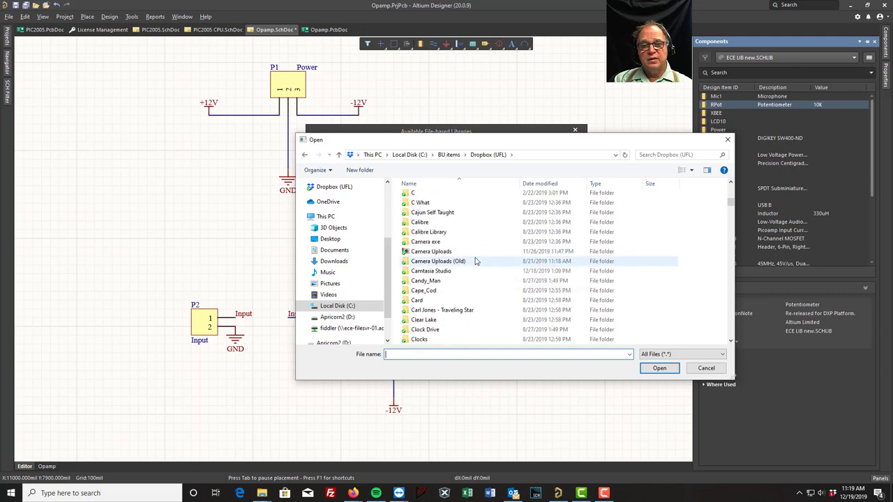
{"action": "scroll", "coordinate": [476, 261], "scroll_direction": "down", "scroll_amount": 3}
{"action": "scroll", "coordinate": [479, 244], "scroll_direction": "up", "scroll_amount": 10}
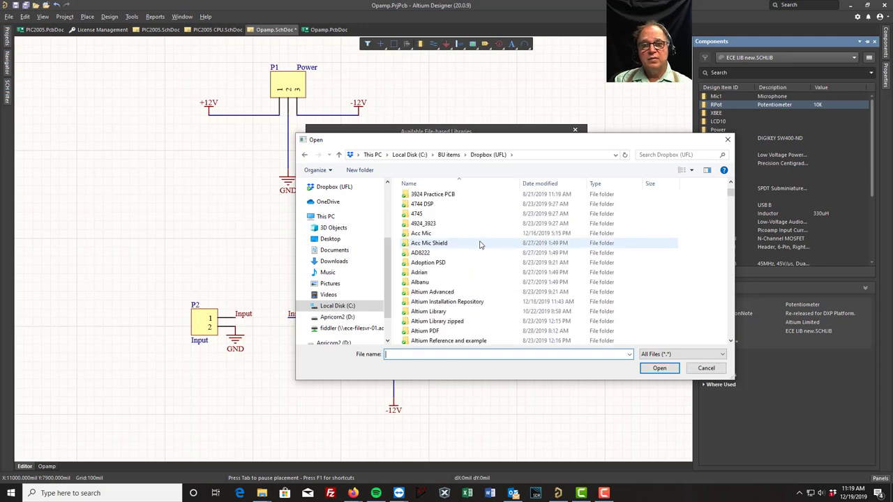
{"action": "double_click", "coordinate": [411, 311]}
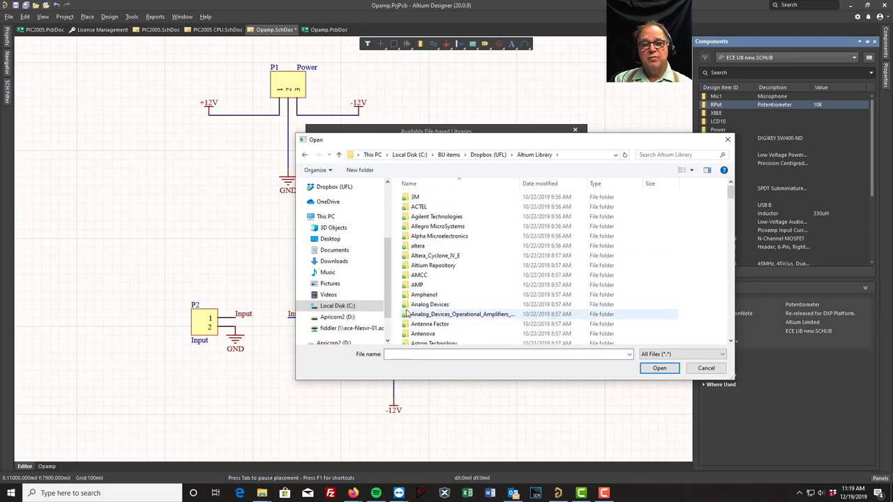
Install Microchip Microcontroller 8-Bit PIC18.IntLib from the Microchip folder
{"action": "scroll", "coordinate": [473, 275], "scroll_direction": "down", "scroll_amount": 7}
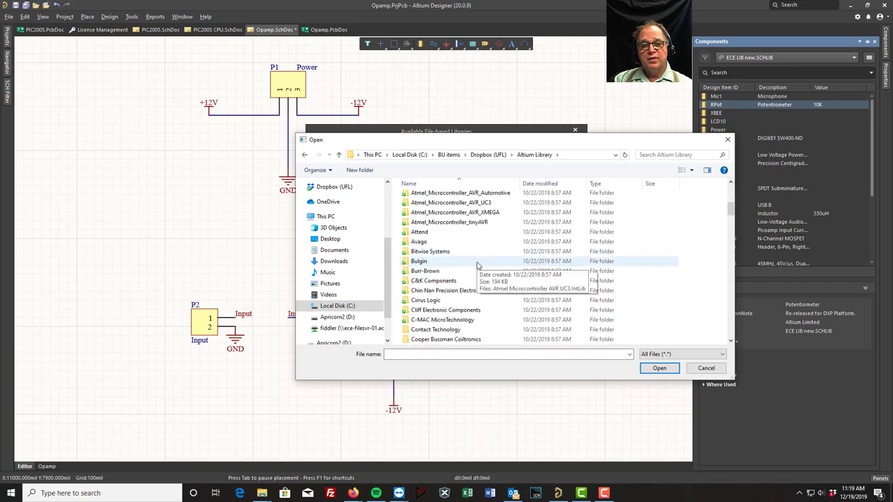
{"action": "scroll", "coordinate": [478, 265], "scroll_direction": "down", "scroll_amount": 20}
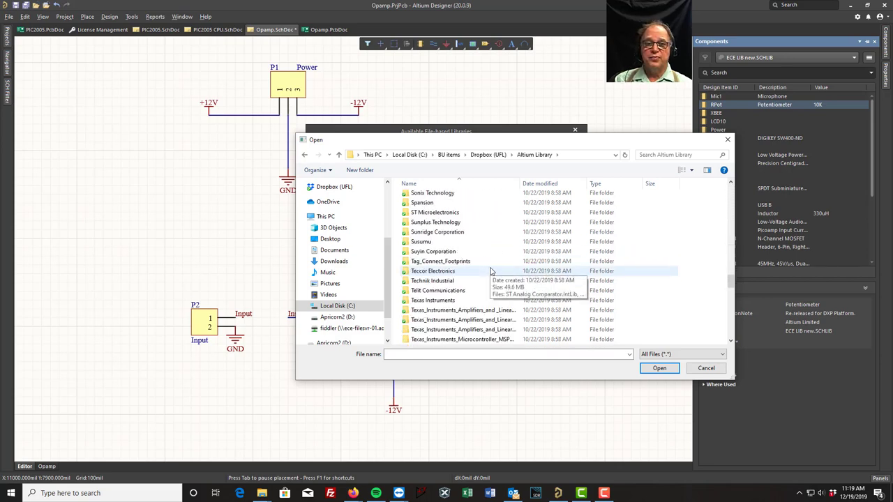
{"action": "scroll", "coordinate": [491, 272], "scroll_direction": "down", "scroll_amount": 12}
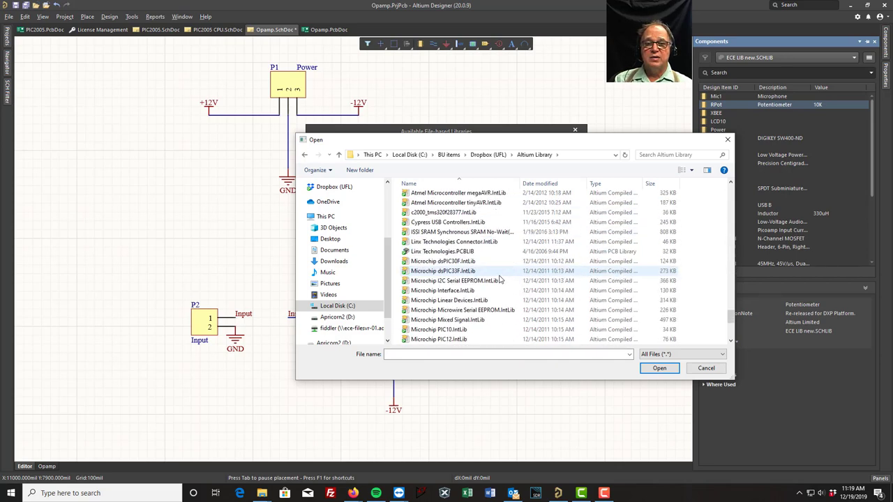
{"action": "scroll", "coordinate": [499, 279], "scroll_direction": "up", "scroll_amount": 18}
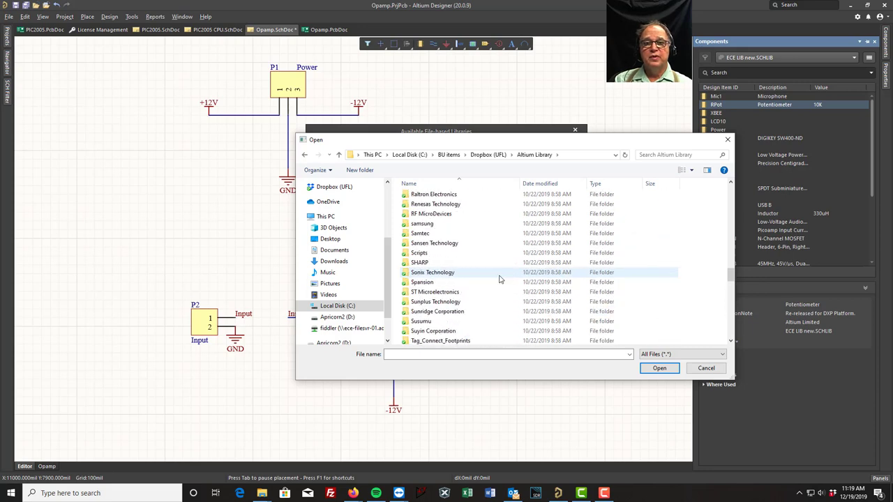
{"action": "scroll", "coordinate": [499, 279], "scroll_direction": "up", "scroll_amount": 6}
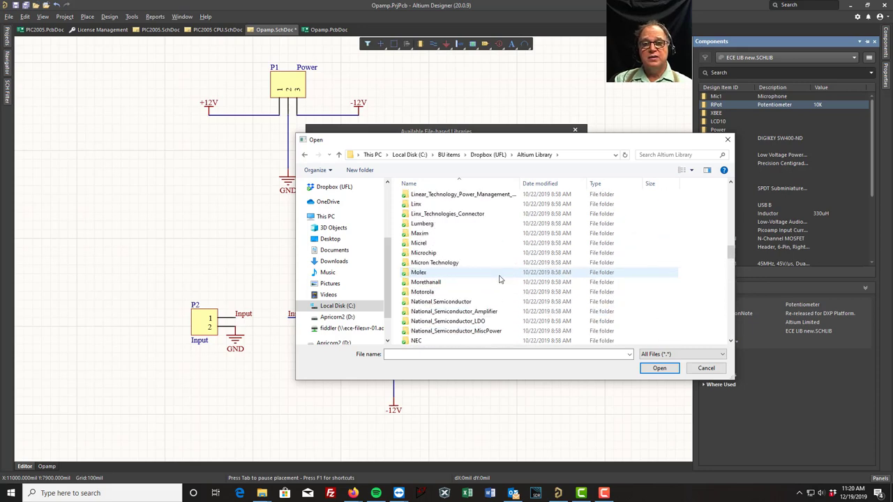
{"action": "double_click", "coordinate": [407, 253]}
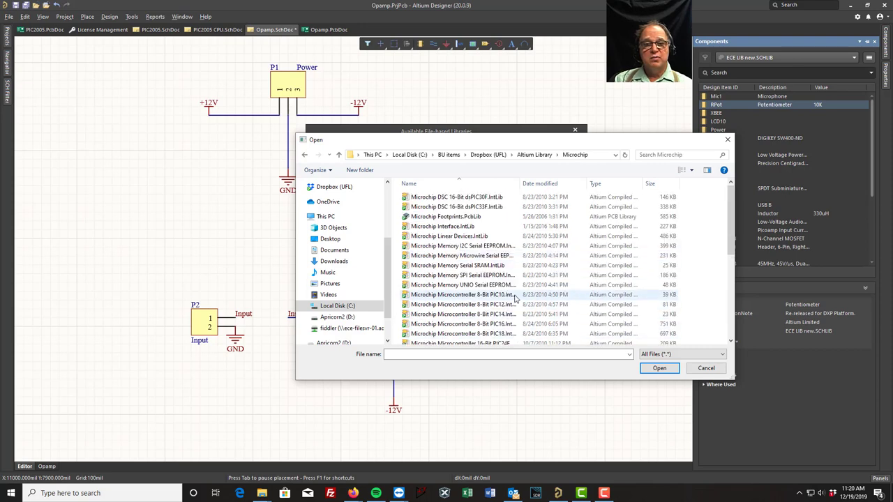
{"action": "double_click", "coordinate": [453, 335]}
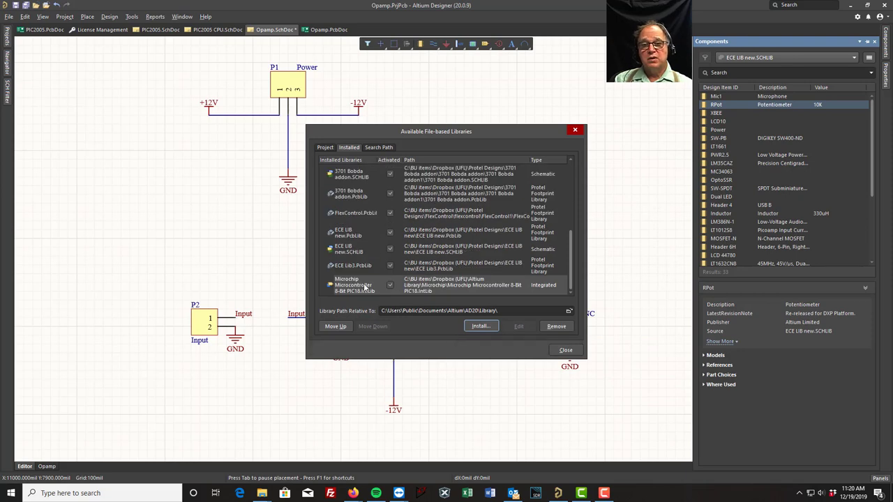
Close the libraries dialog and browse the PIC18 library's 1312 parts
{"action": "left_click", "coordinate": [565, 350]}
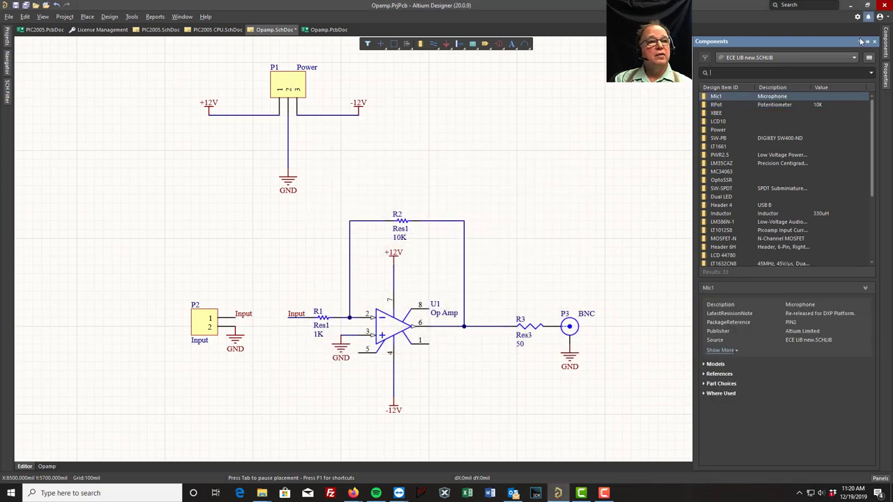
{"action": "left_click", "coordinate": [853, 58]}
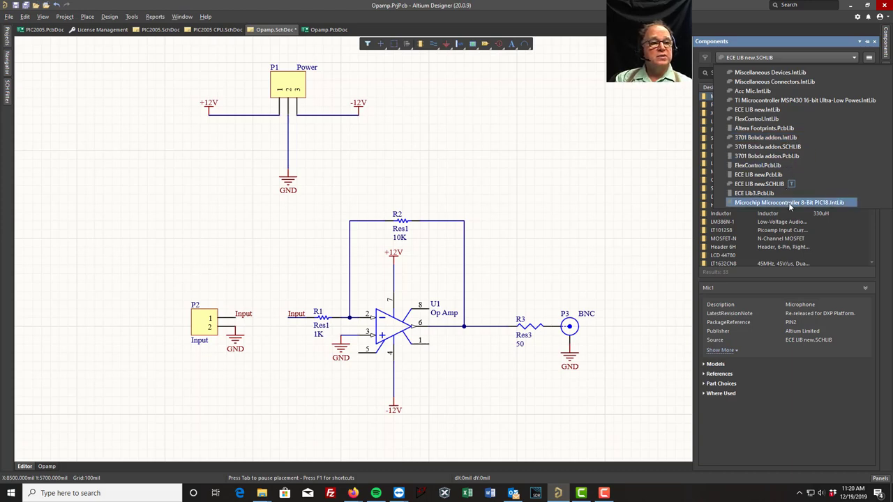
{"action": "left_click", "coordinate": [765, 203]}
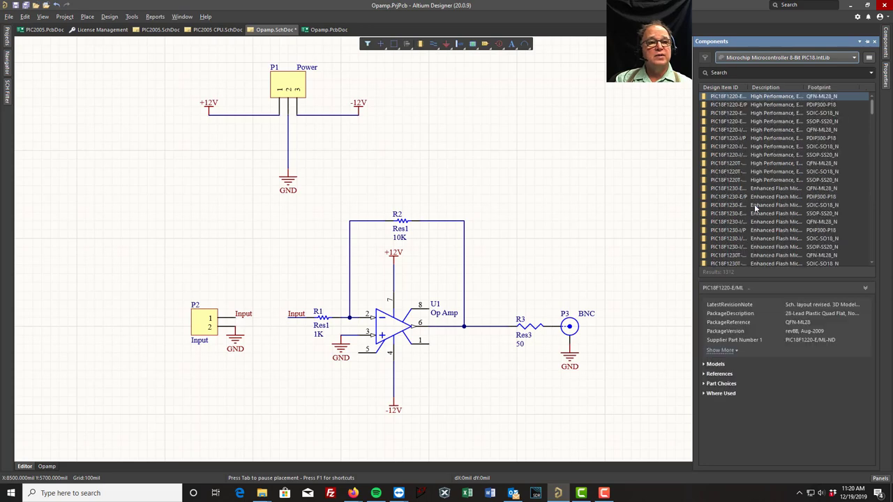
{"action": "scroll", "coordinate": [742, 225], "scroll_direction": "down", "scroll_amount": 10}
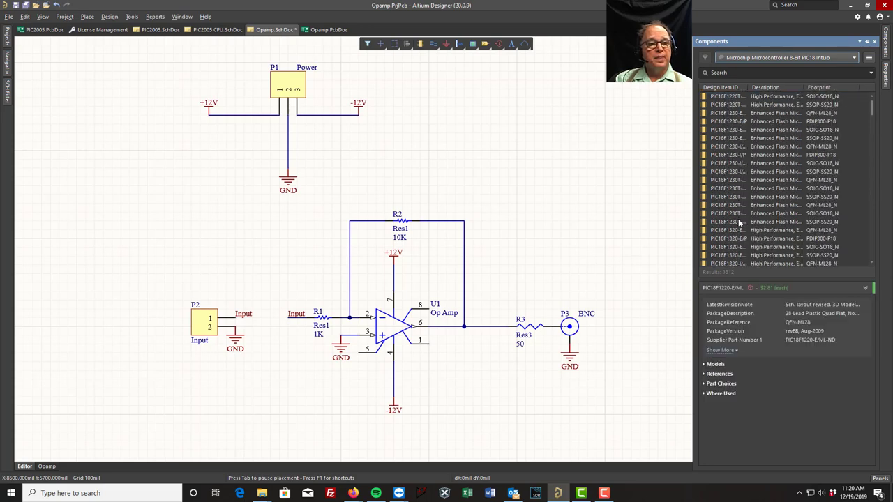
{"action": "scroll", "coordinate": [742, 227], "scroll_direction": "down", "scroll_amount": 10}
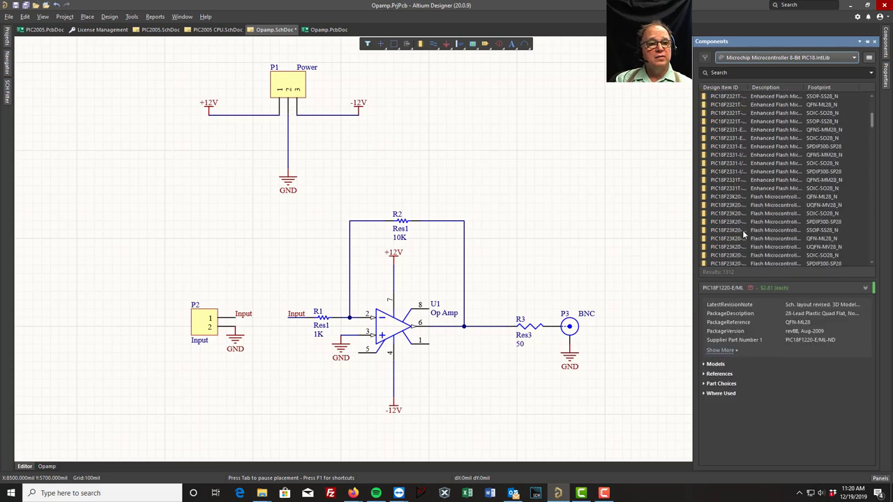
{"action": "scroll", "coordinate": [743, 231], "scroll_direction": "down", "scroll_amount": 10}
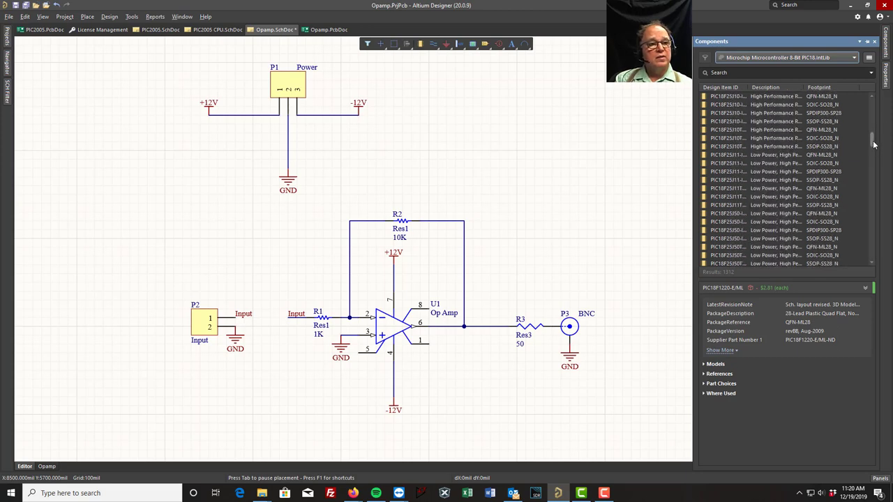
Locate PIC18F4620-I/P in PDIP600-P40 and drag it out toward the sheet
{"action": "left_click_drag", "start_coordinate": [871, 137], "coordinate": [878, 179]}
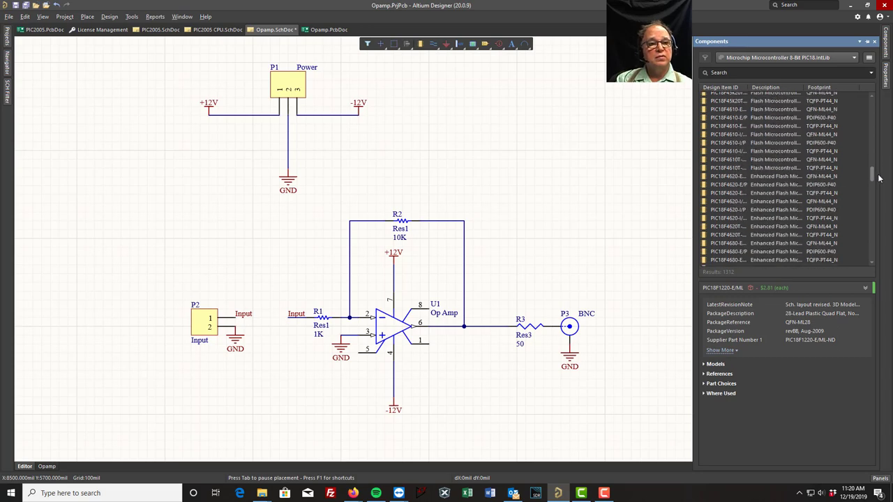
{"action": "left_click", "coordinate": [717, 227]}
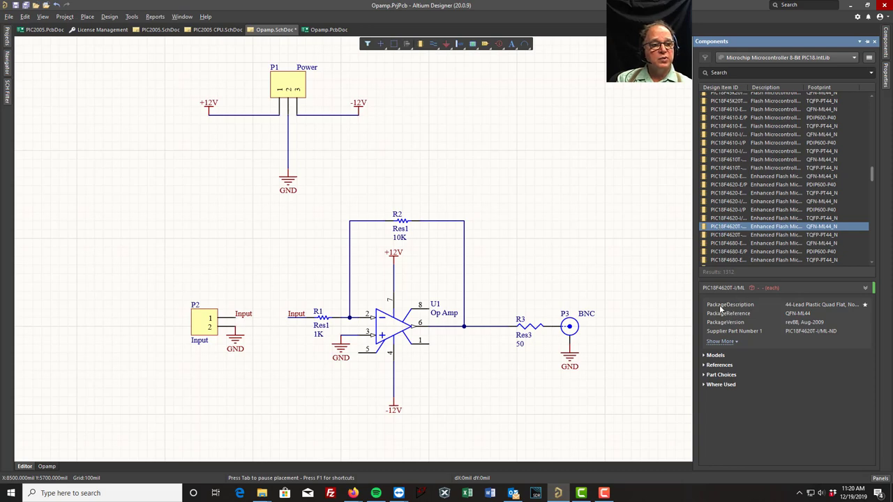
{"action": "left_click", "coordinate": [731, 210]}
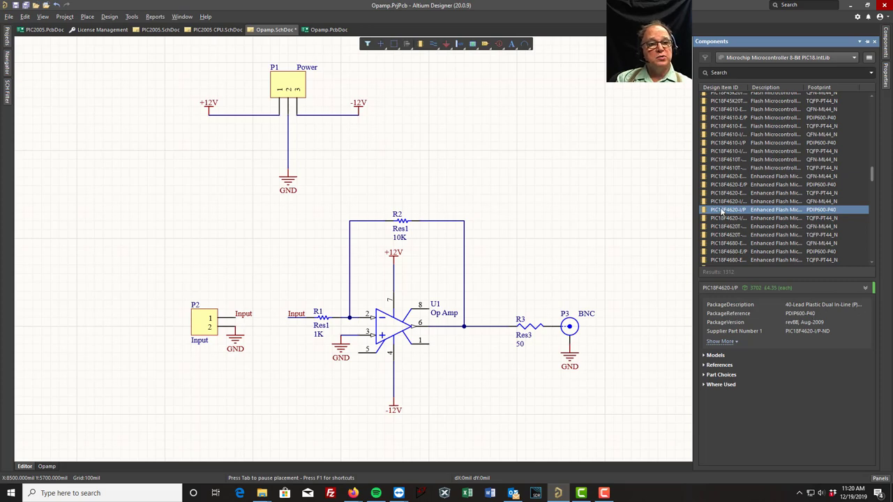
{"action": "left_click_drag", "start_coordinate": [723, 213], "coordinate": [588, 65]}
{"action": "key", "text": "Escape"}
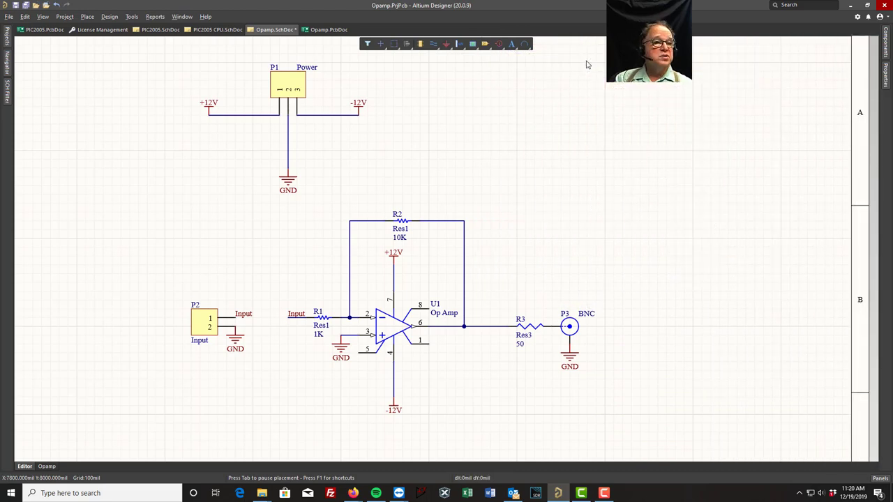